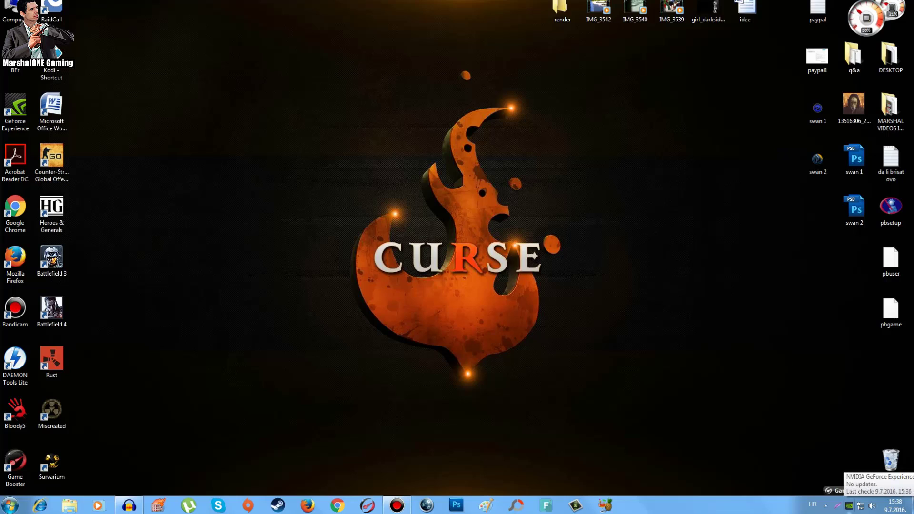
Step: Launch NVIDIA GeForce Experience from the NVIDIA tray icon's menu
right_click(848, 505)
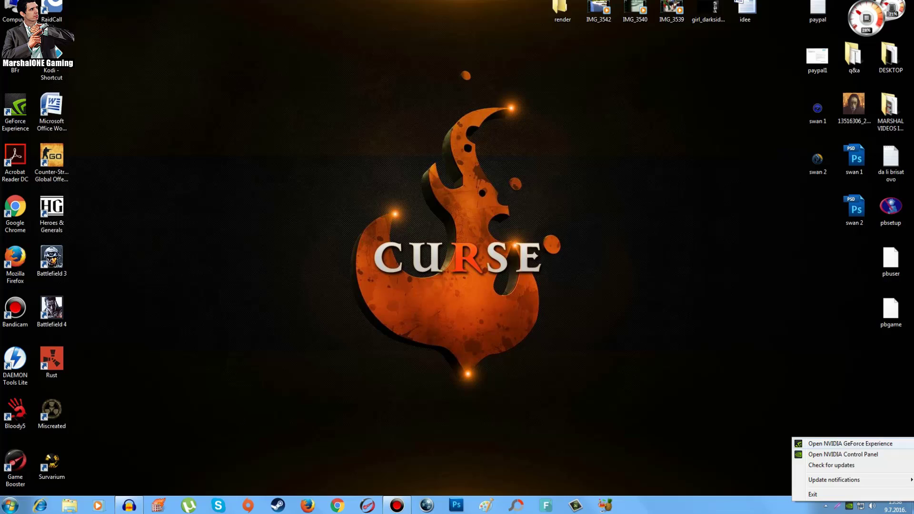
click(851, 443)
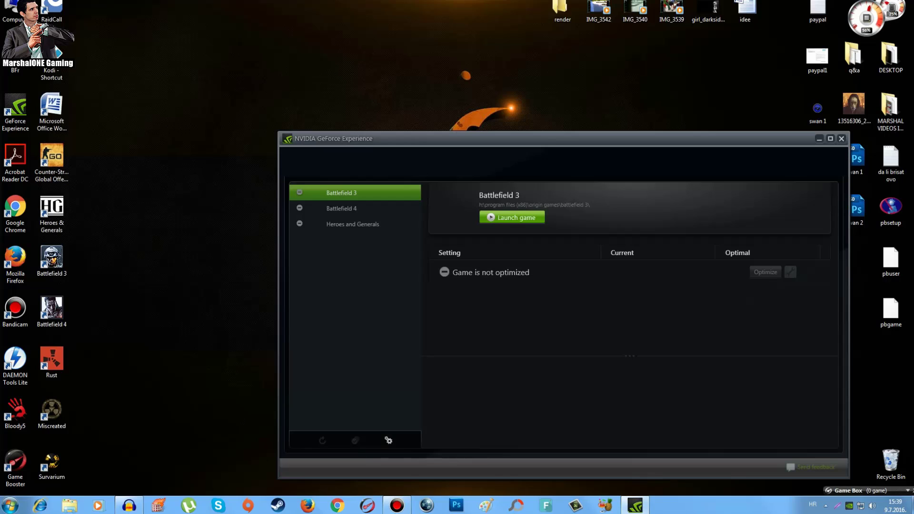
Step: Show the My Rig page with the GTX 750, i3-4160, 8 GB RAM and driver 368.69
click(455, 163)
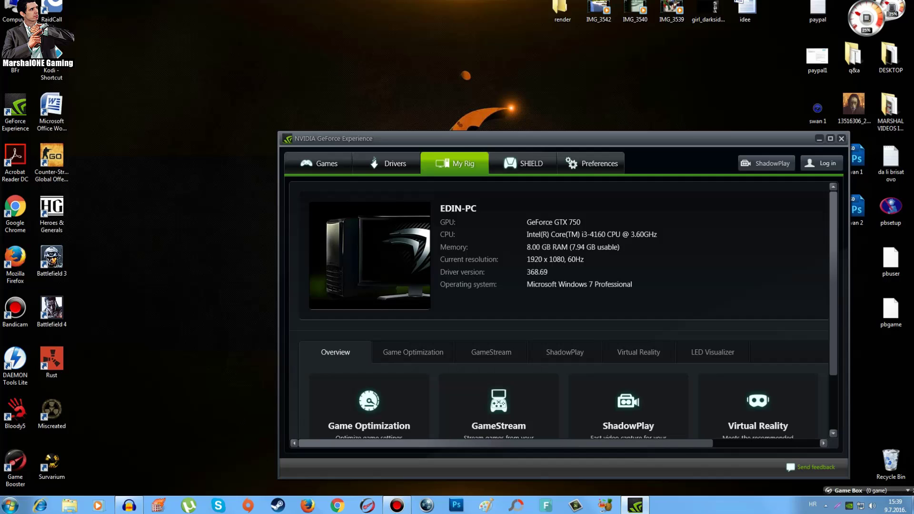
Step: Return to the Games page and review Battlefield 3's current versus optimal settings list
click(318, 164)
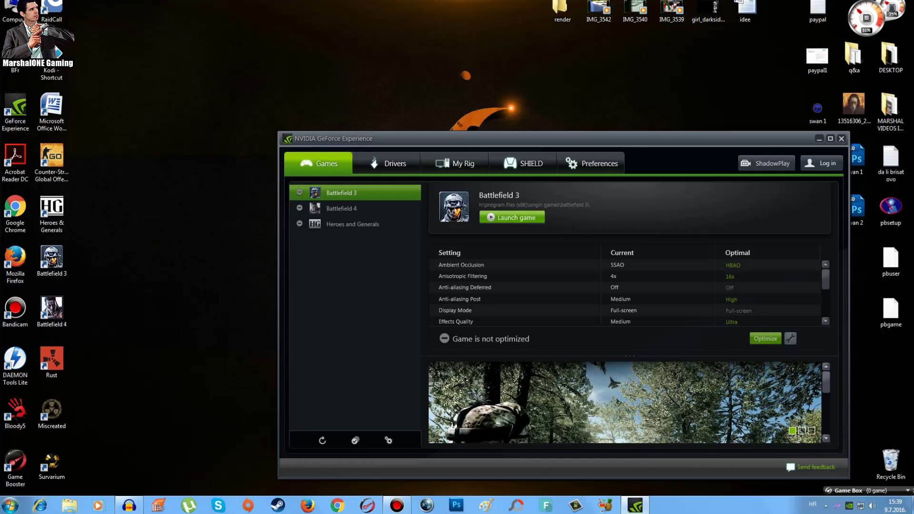
scroll(628, 293, down, 1)
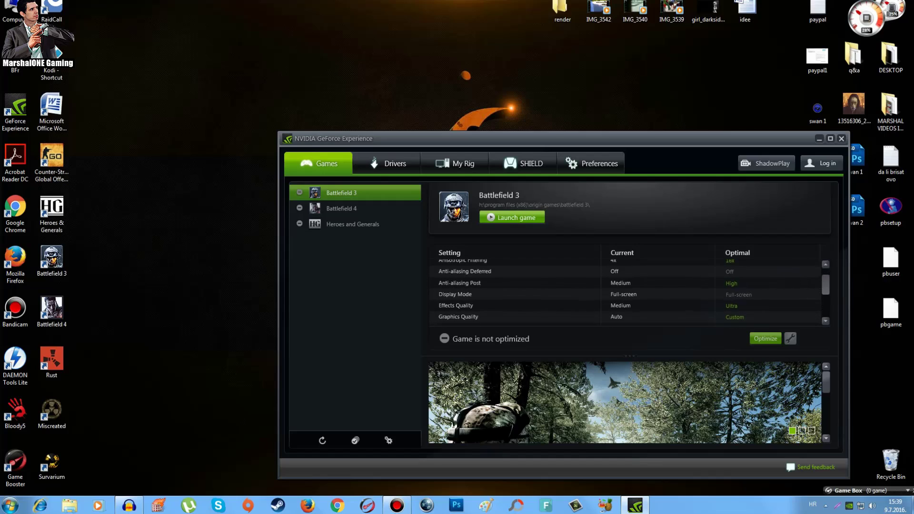
scroll(629, 293, down, 1)
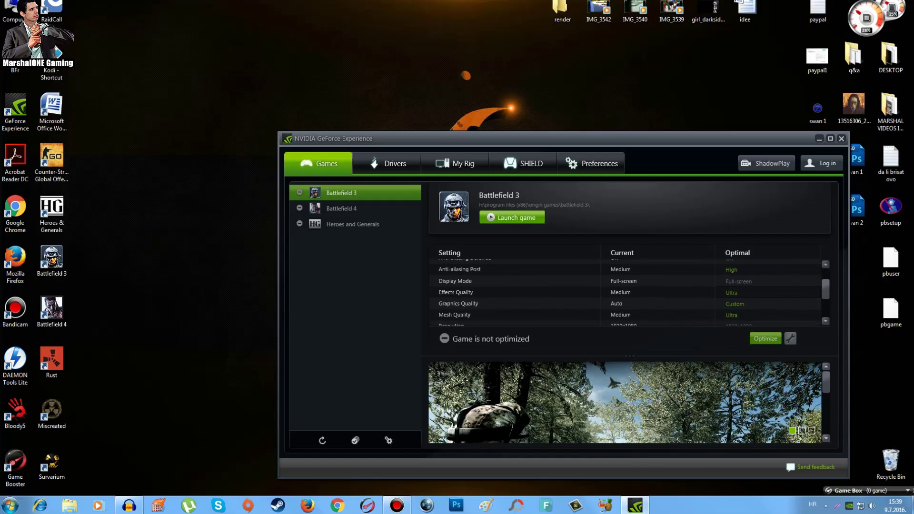
scroll(628, 293, down, 1)
scroll(628, 293, down, 3)
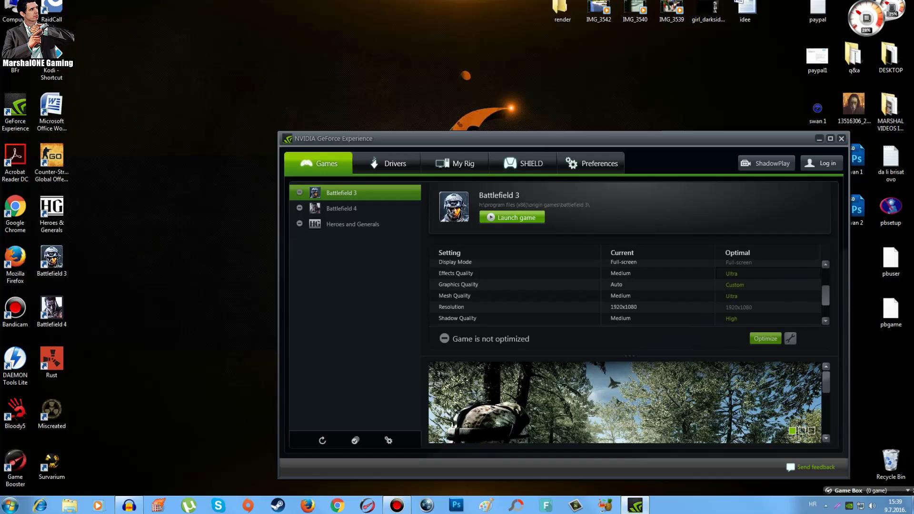
scroll(628, 292, down, 1)
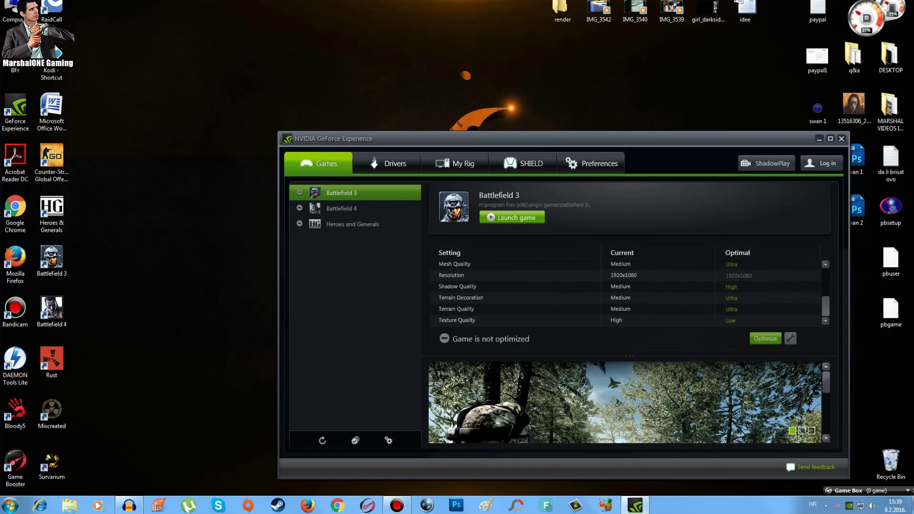
scroll(628, 293, up, 6)
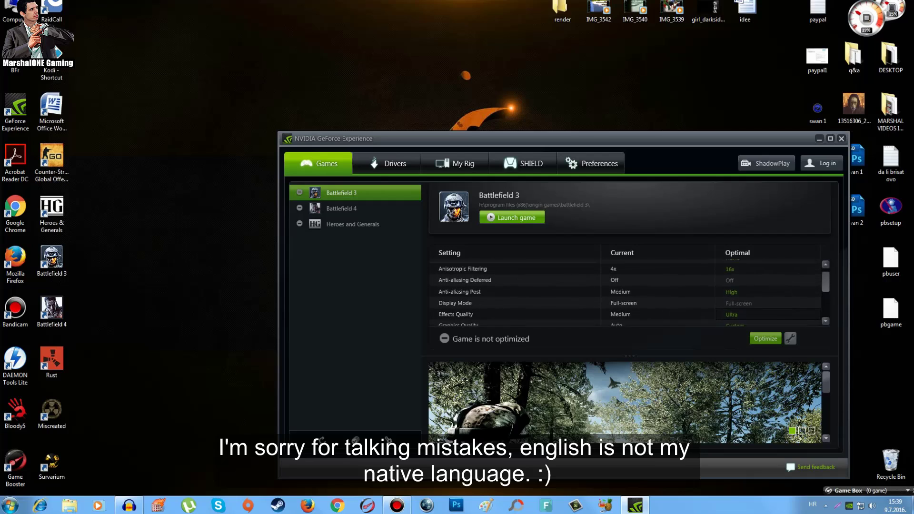
scroll(628, 293, up, 1)
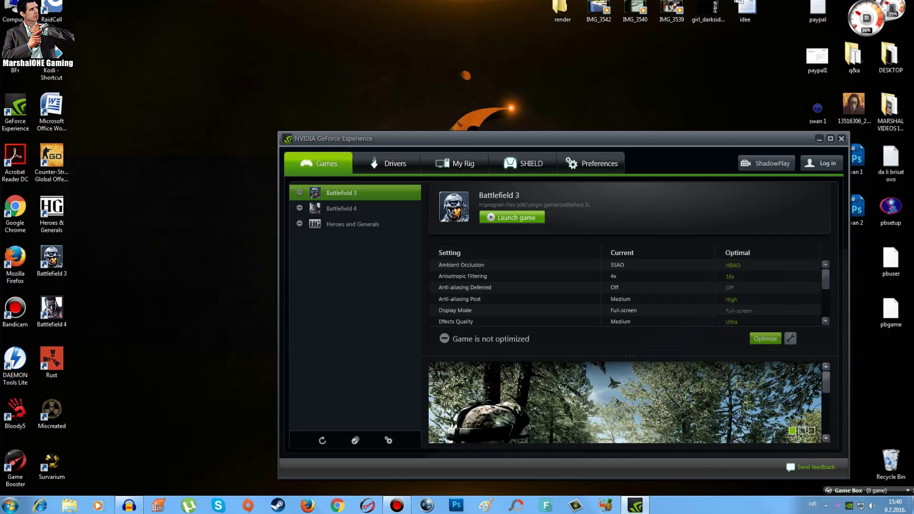
Step: Review Battlefield 4's settings comparison, then reselect Battlefield 3 in the game list
click(342, 208)
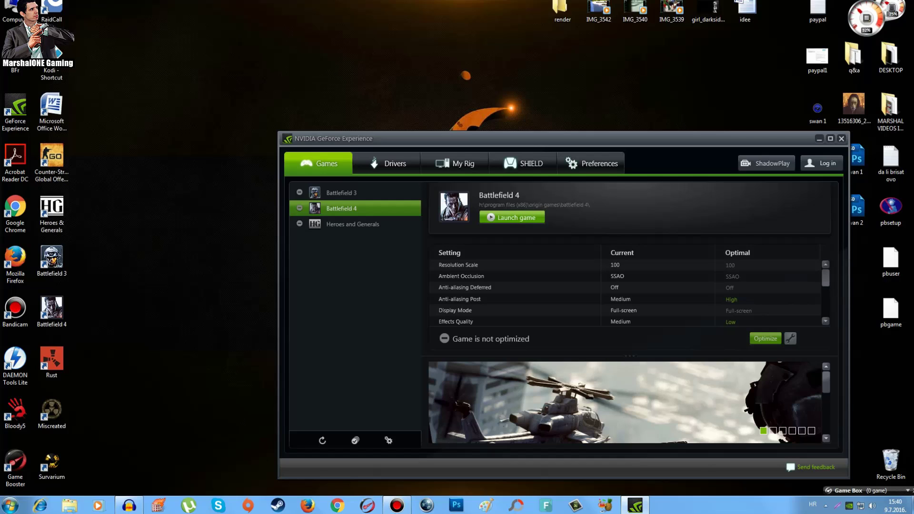
scroll(628, 292, down, 1)
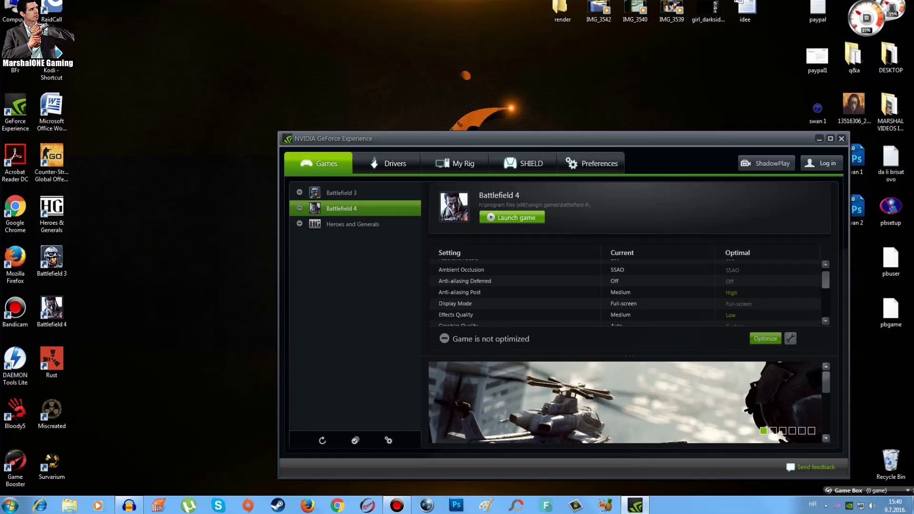
scroll(628, 293, down, 1)
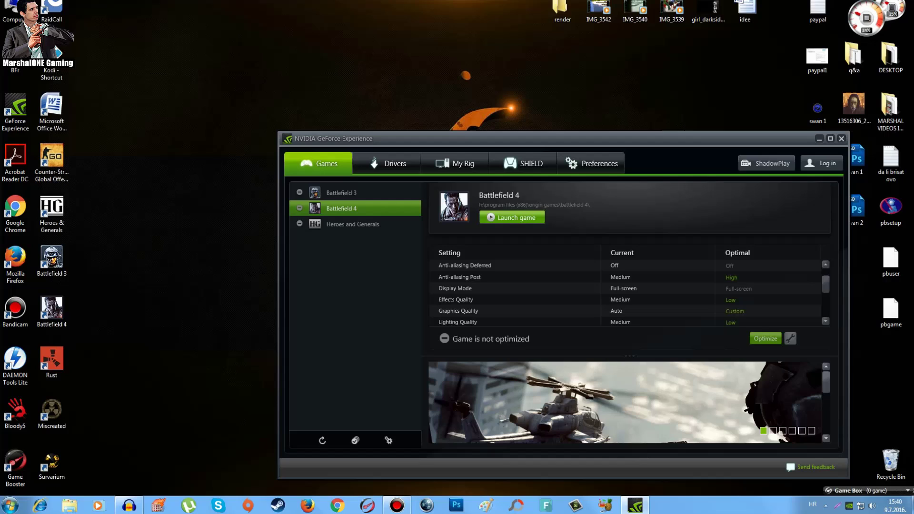
scroll(629, 292, down, 2)
scroll(629, 292, down, 1)
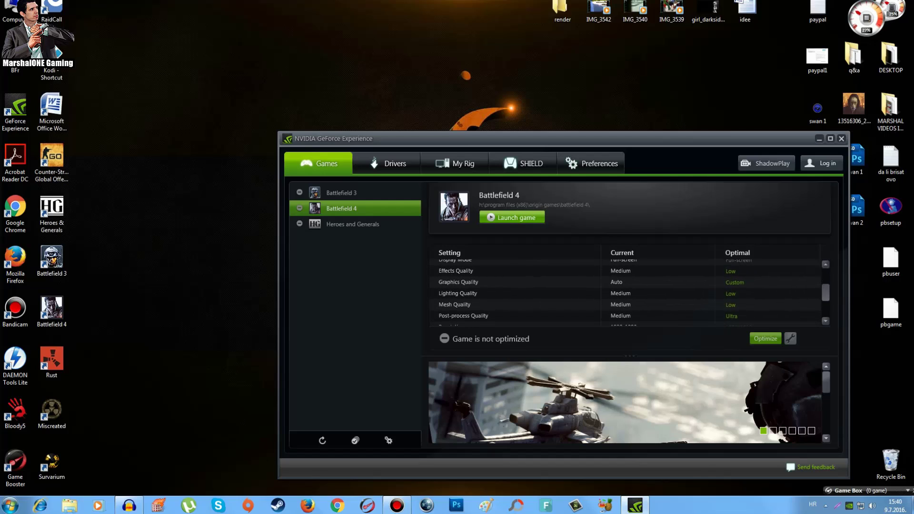
scroll(628, 293, down, 2)
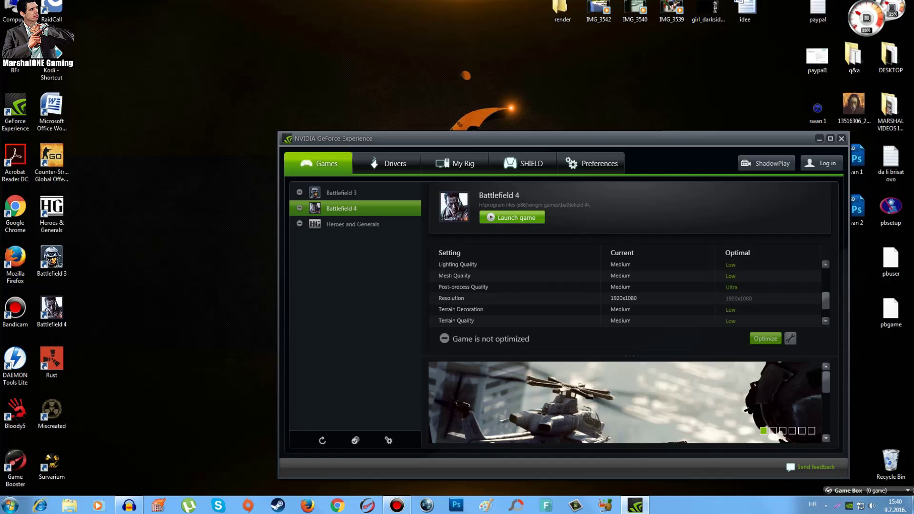
click(341, 192)
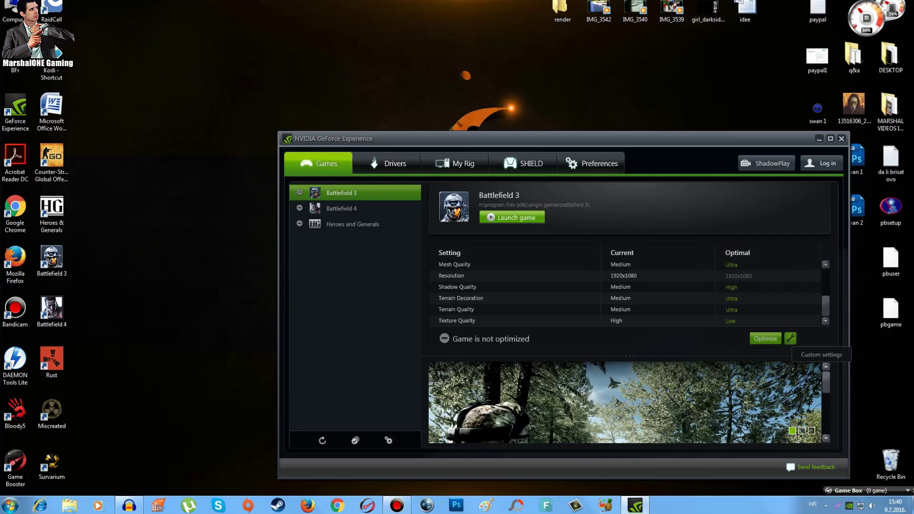
Step: Open Battlefield 3's custom settings and browse the available resolutions
click(790, 339)
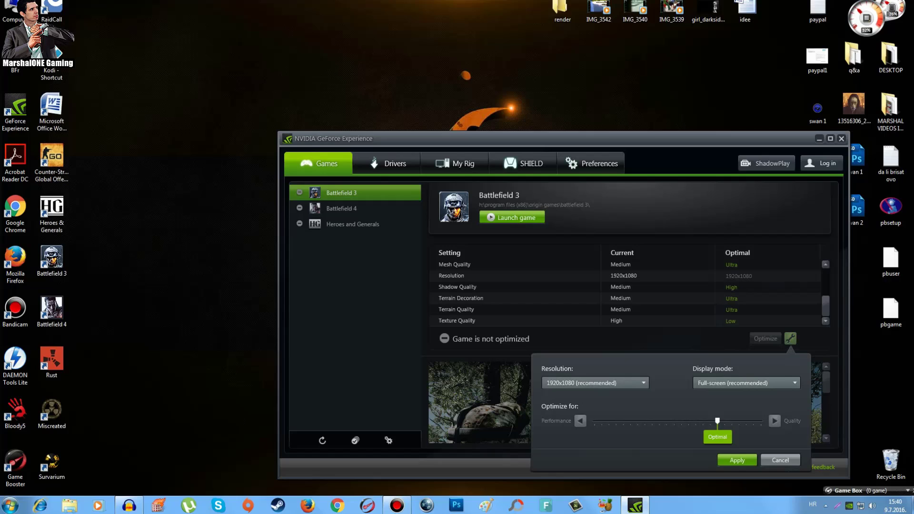
click(547, 383)
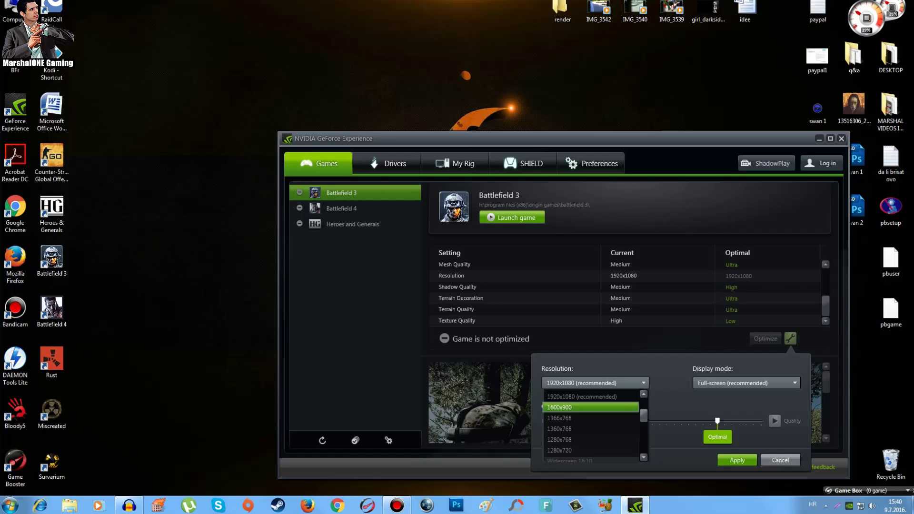
scroll(590, 424, up, 1)
scroll(593, 424, up, 1)
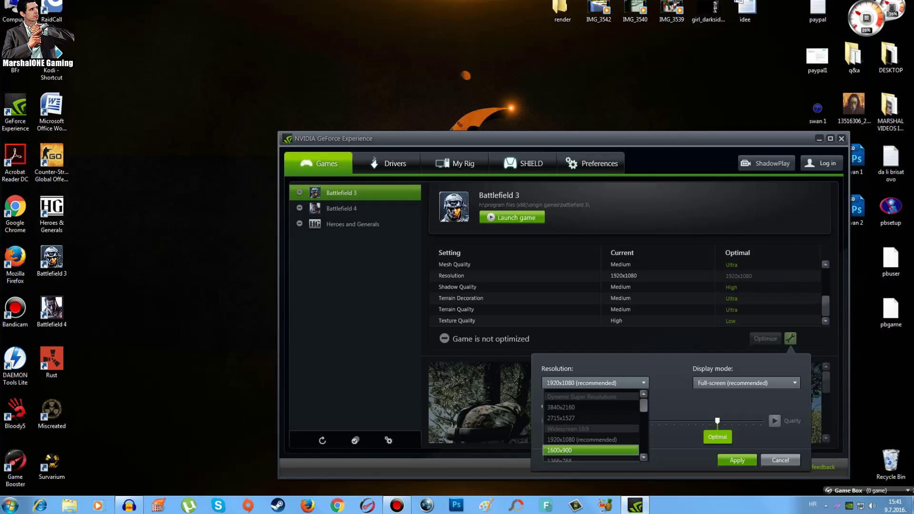
scroll(592, 424, down, 3)
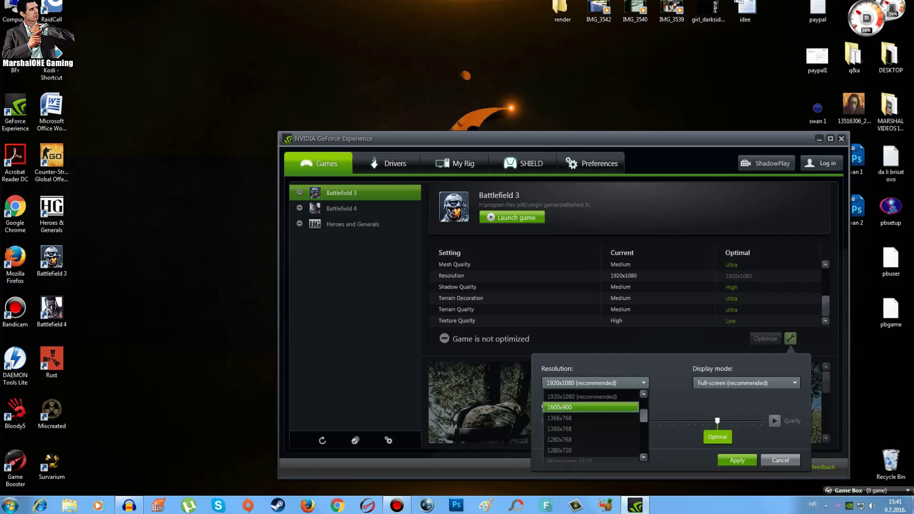
scroll(593, 407, down, 1)
scroll(593, 418, down, 8)
scroll(592, 424, down, 3)
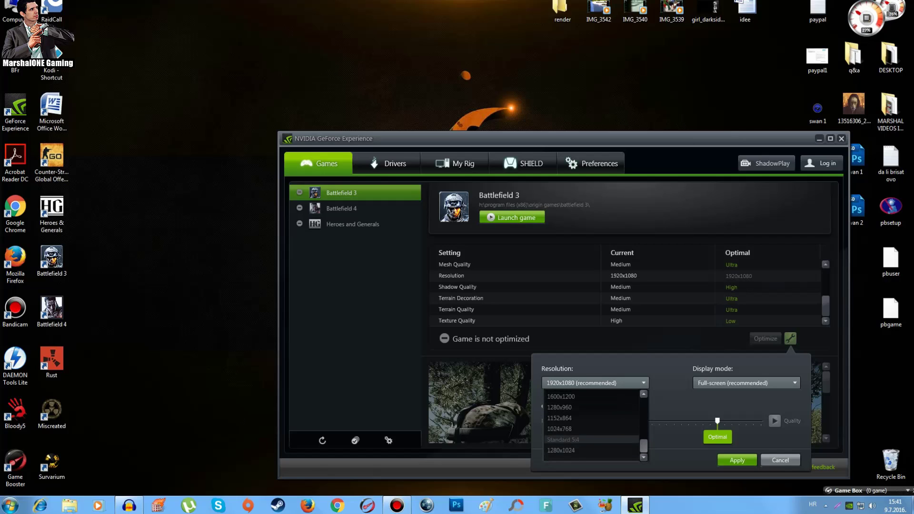
scroll(593, 424, up, 4)
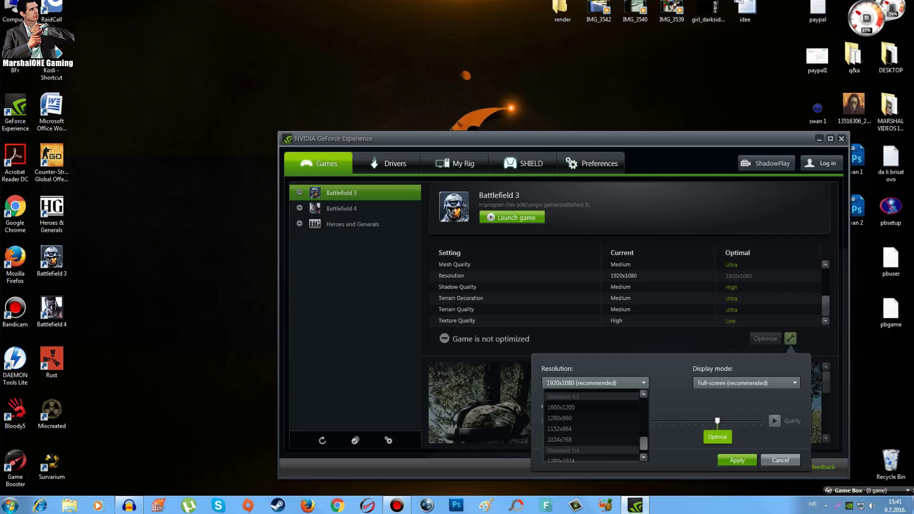
scroll(593, 423, up, 5)
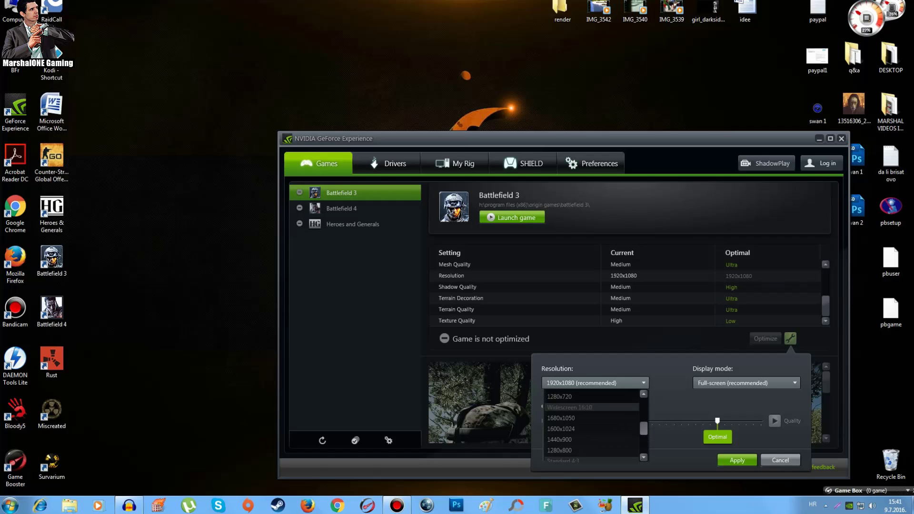
scroll(543, 407, up, 6)
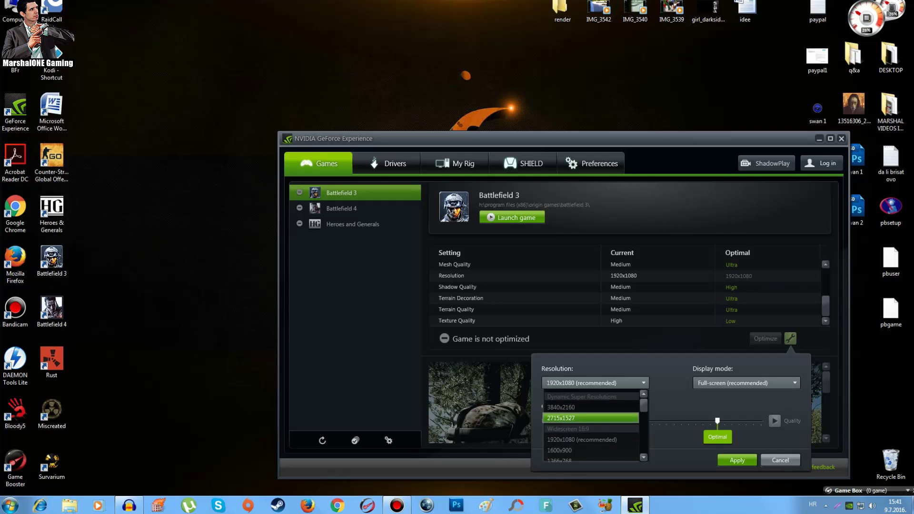
Step: Keep the 1920x1080 resolution and Full-screen display mode unchanged
key(Escape)
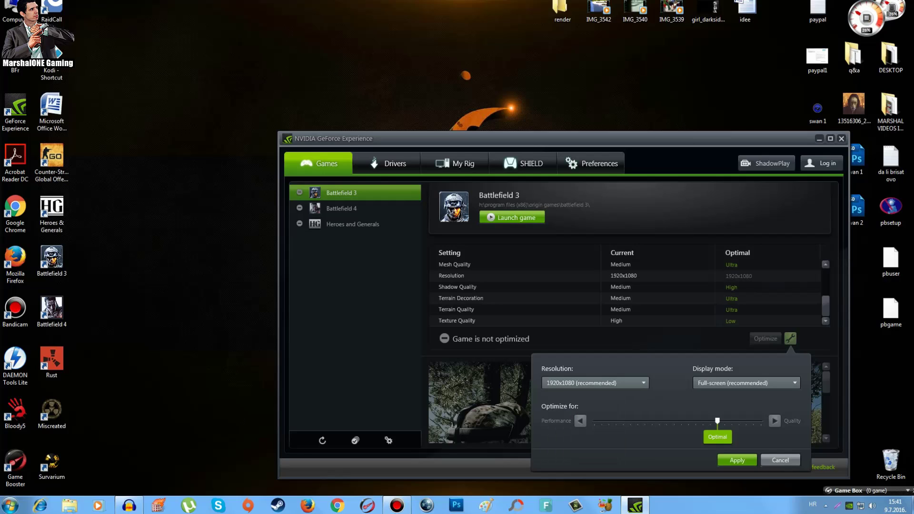
click(746, 382)
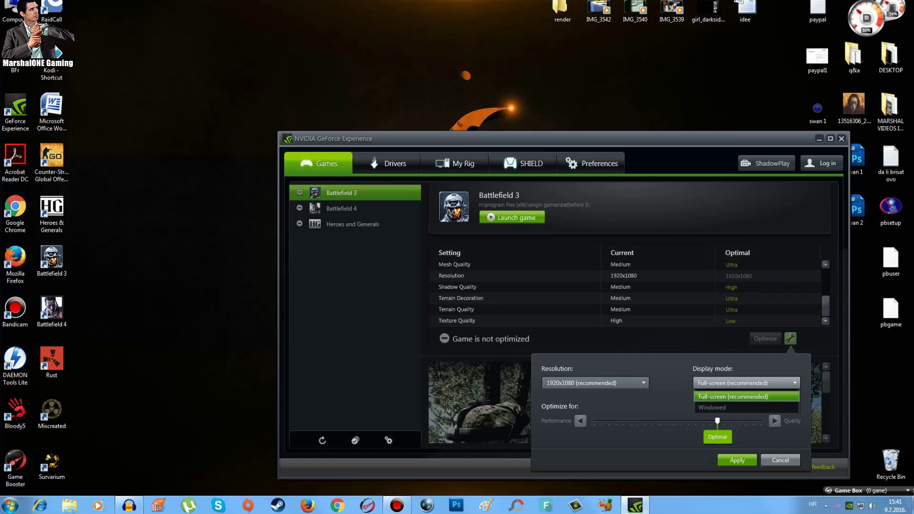
key(Escape)
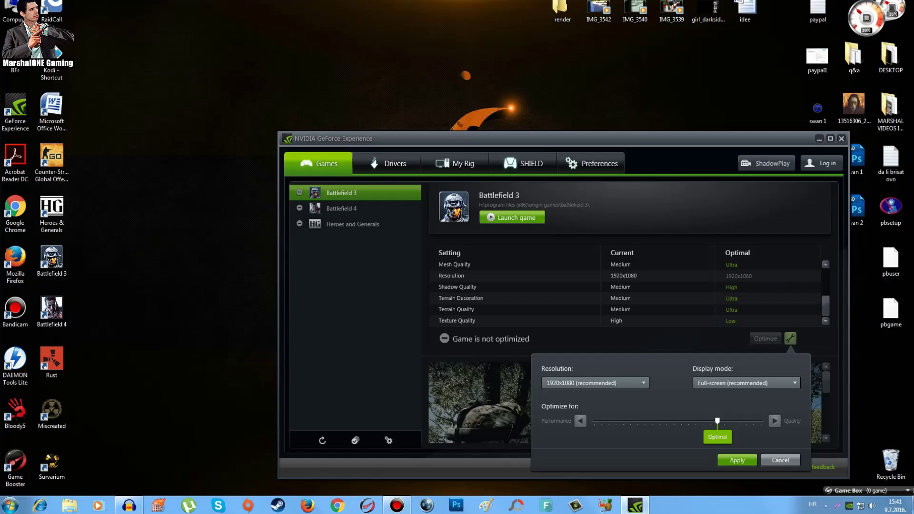
Step: Push the Optimize for slider toward Quality, then bring it back just left of Optimal
drag(718, 421, 761, 421)
scroll(628, 293, up, 4)
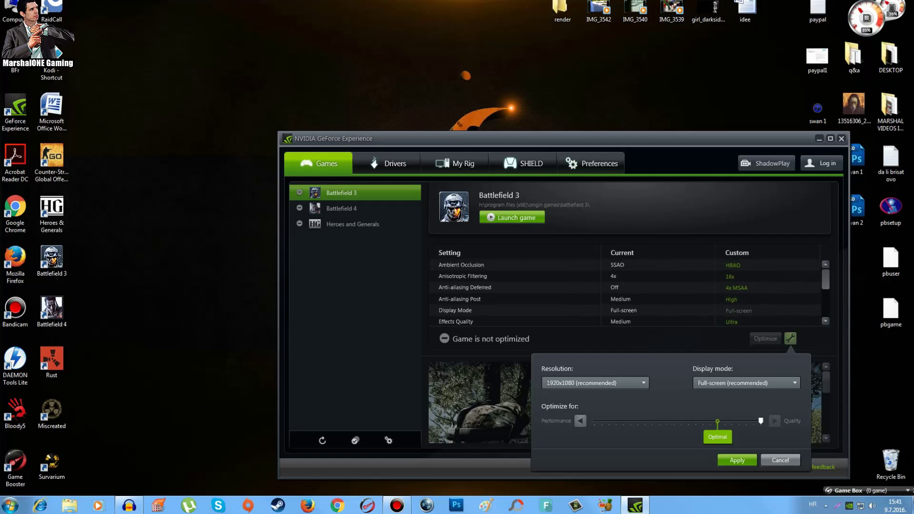
scroll(628, 293, down, 4)
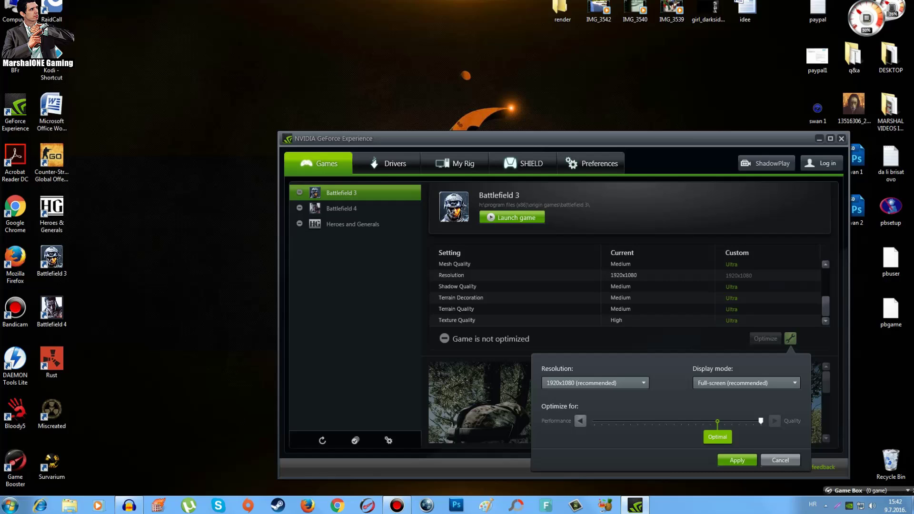
drag(761, 420, 724, 421)
drag(724, 420, 711, 421)
Step: Move the Optimize for slider to Performance, then settle it just past Optimal toward Quality
drag(710, 421, 594, 421)
key(Right)
key(Right)
key(Right)
key(Right)
key(Right)
key(Right)
key(Right)
key(Right)
key(Right)
key(Right)
key(Right)
key(Right)
key(Right)
key(Right)
key(Right)
key(Right)
key(Right)
drag(718, 421, 673, 421)
key(Right)
key(Right)
key(Right)
key(Right)
key(Right)
key(Right)
key(Right)
Step: Close the custom settings panel to return to Battlefield 3's settings comparison
key(Escape)
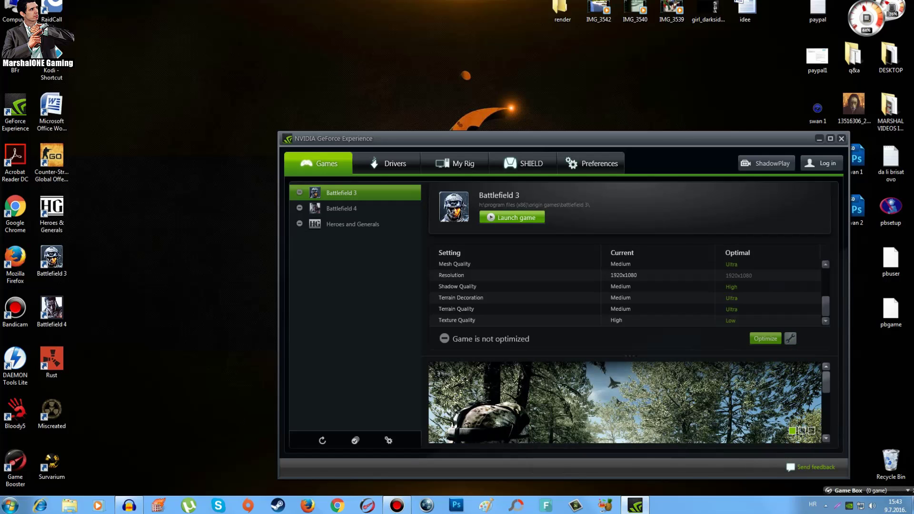